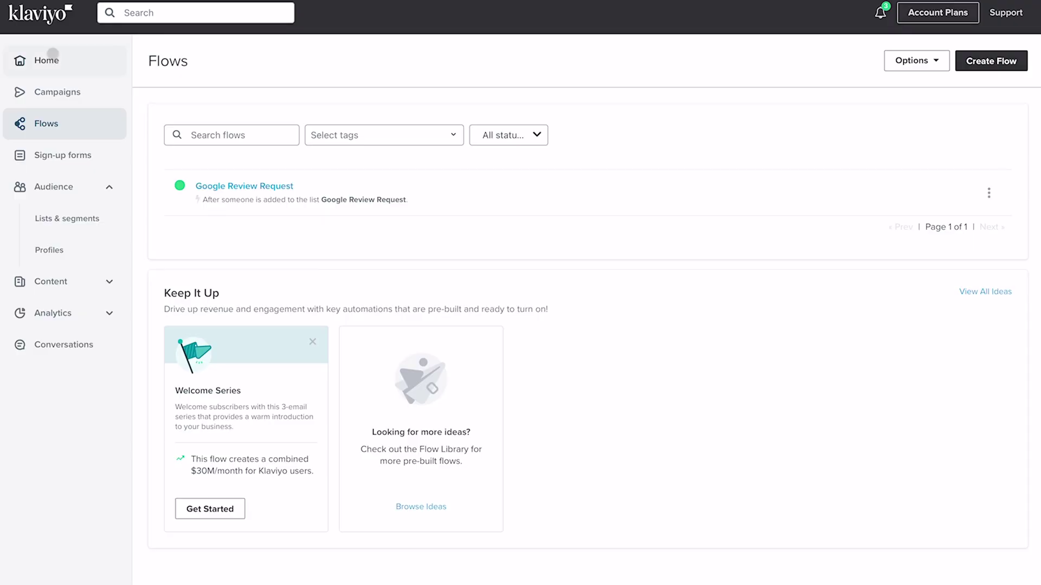
pyautogui.click(51, 224)
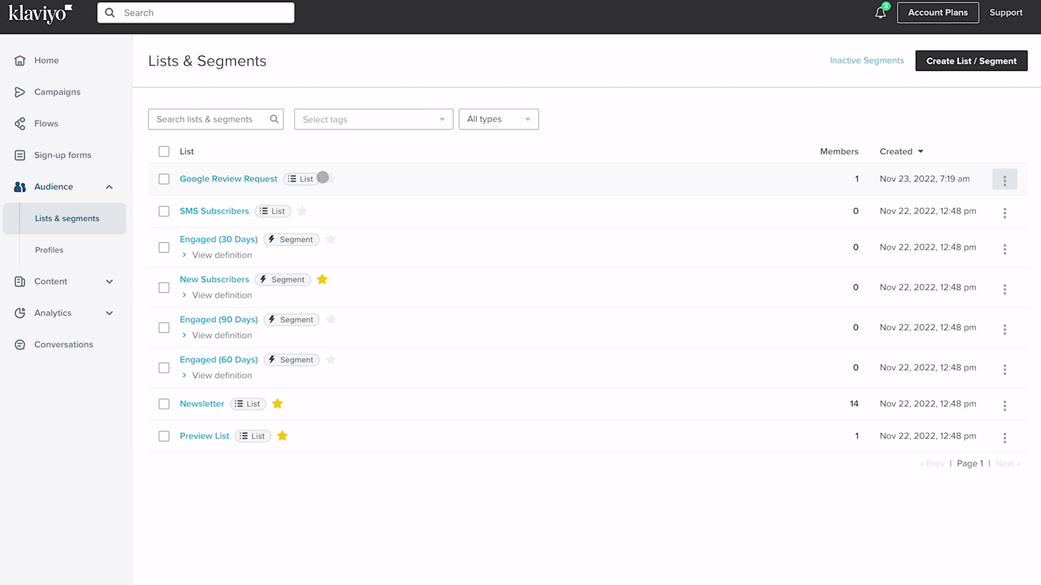
pyautogui.click(971, 64)
pyautogui.click(474, 188)
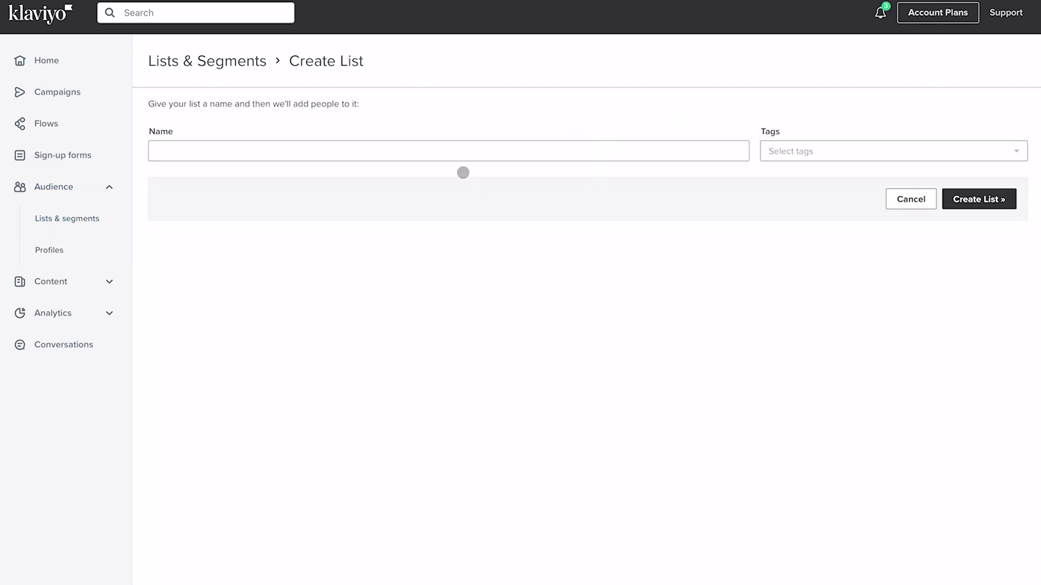
pyautogui.click(453, 149)
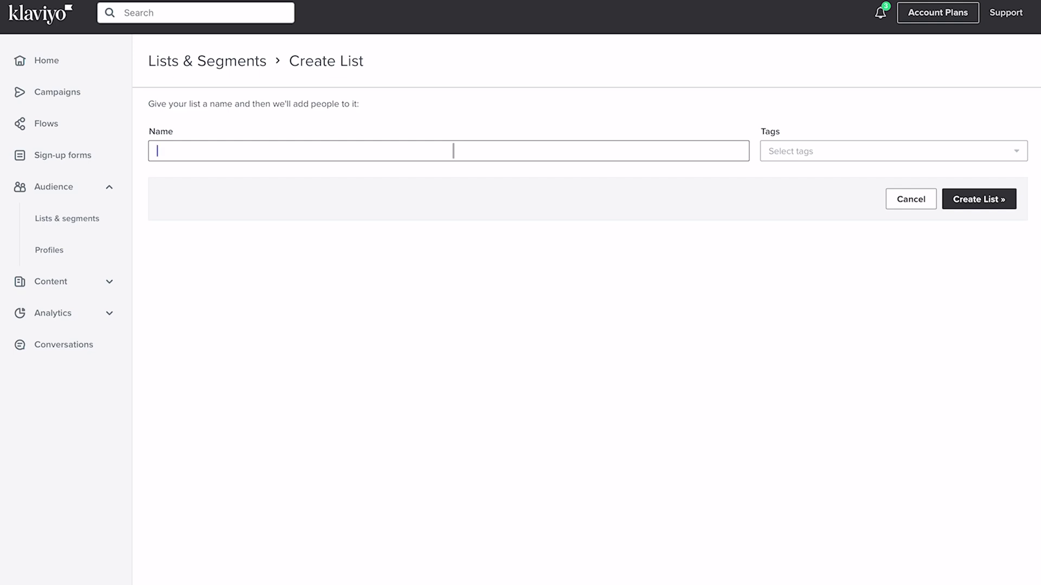
pyautogui.click(884, 150)
pyautogui.click(886, 121)
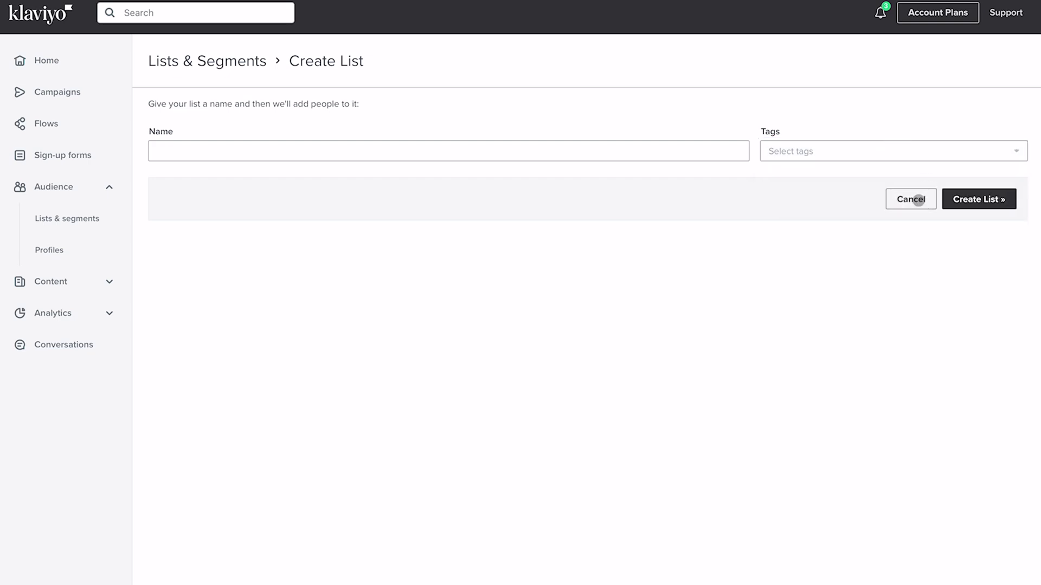
pyautogui.click(980, 200)
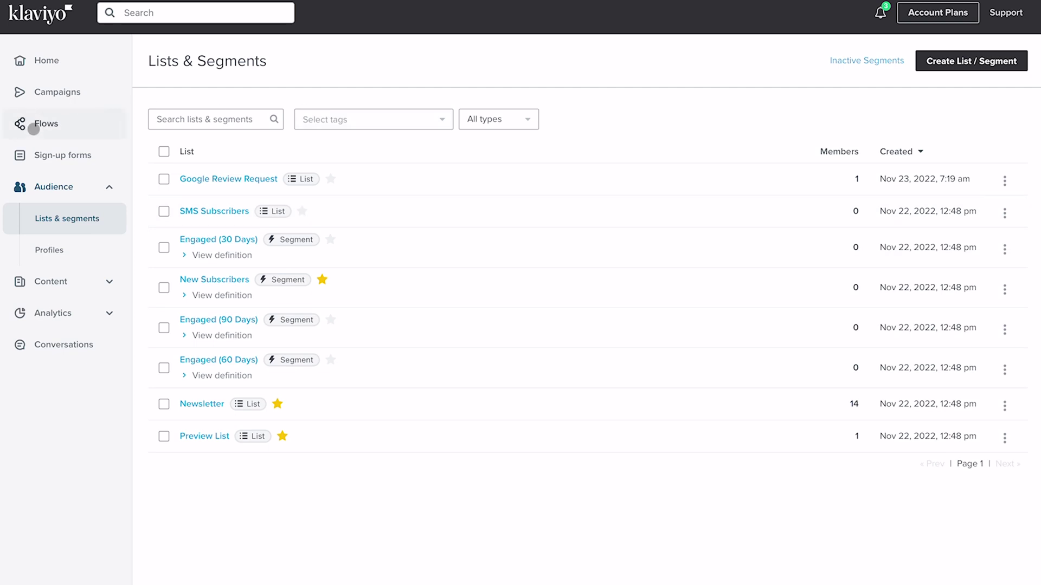
# Open the Google Review Request flow and look through its SMS messages, delays and conditional split branches
pyautogui.click(34, 128)
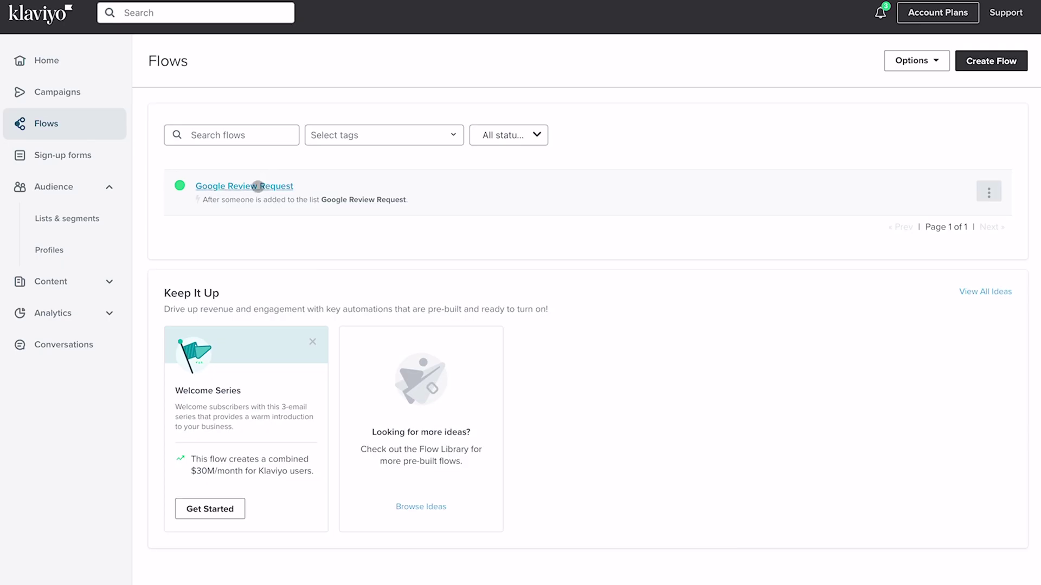
pyautogui.click(258, 186)
pyautogui.click(257, 187)
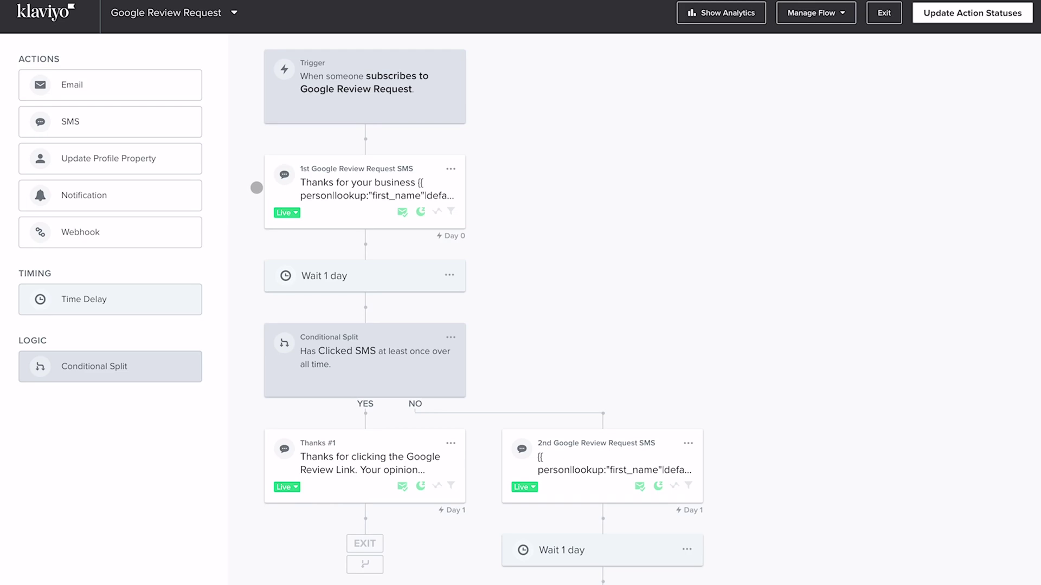
pyautogui.scroll(-8, 671, 353)
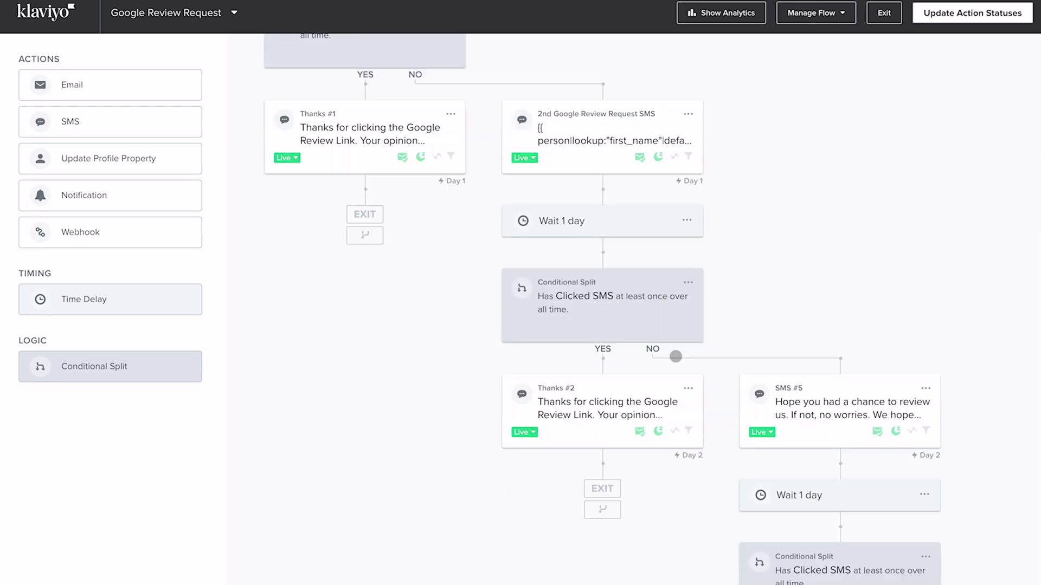
pyautogui.scroll(-2, 676, 356)
pyautogui.scroll(3, 675, 354)
pyautogui.scroll(3, 675, 355)
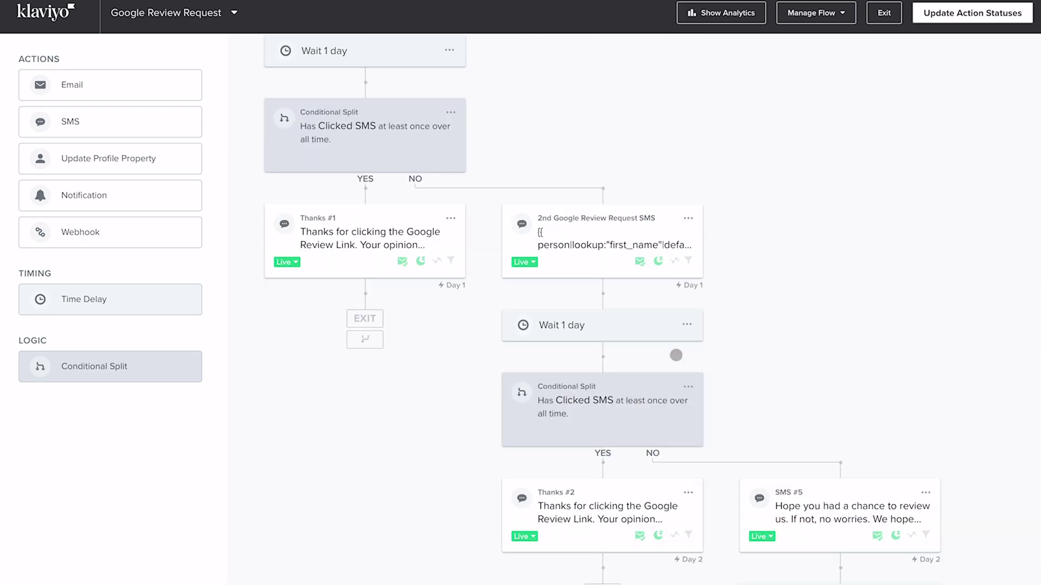
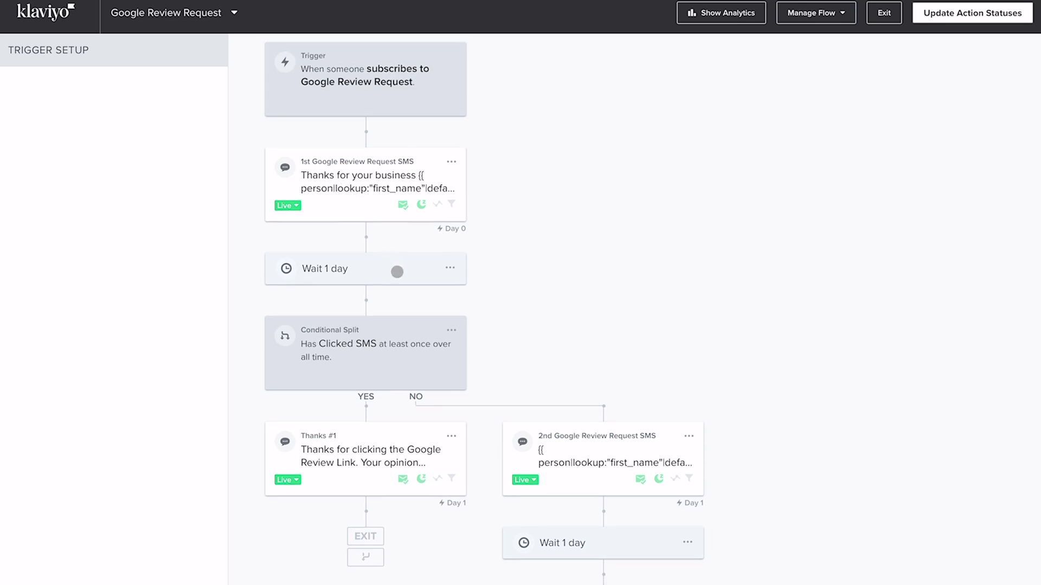
# Examine the settings of the time delay that follows the 1st Google Review Request SMS
pyautogui.click(397, 272)
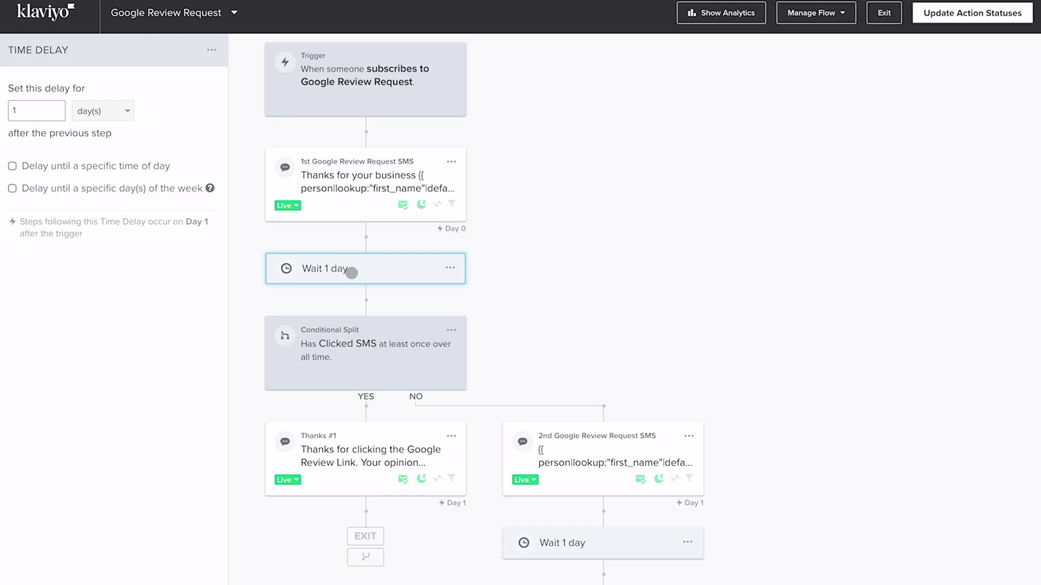
pyautogui.click(250, 433)
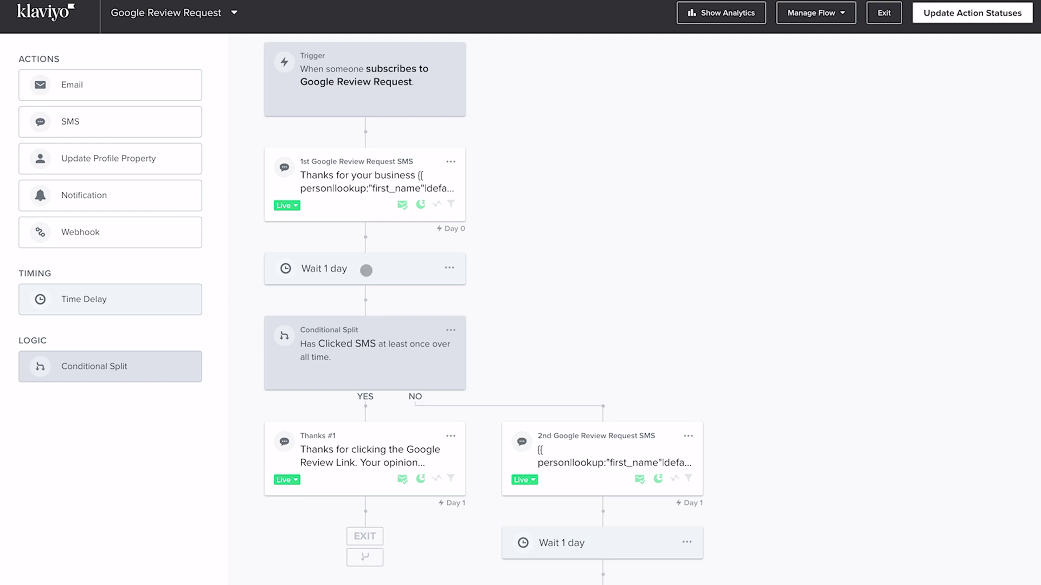
pyautogui.click(328, 270)
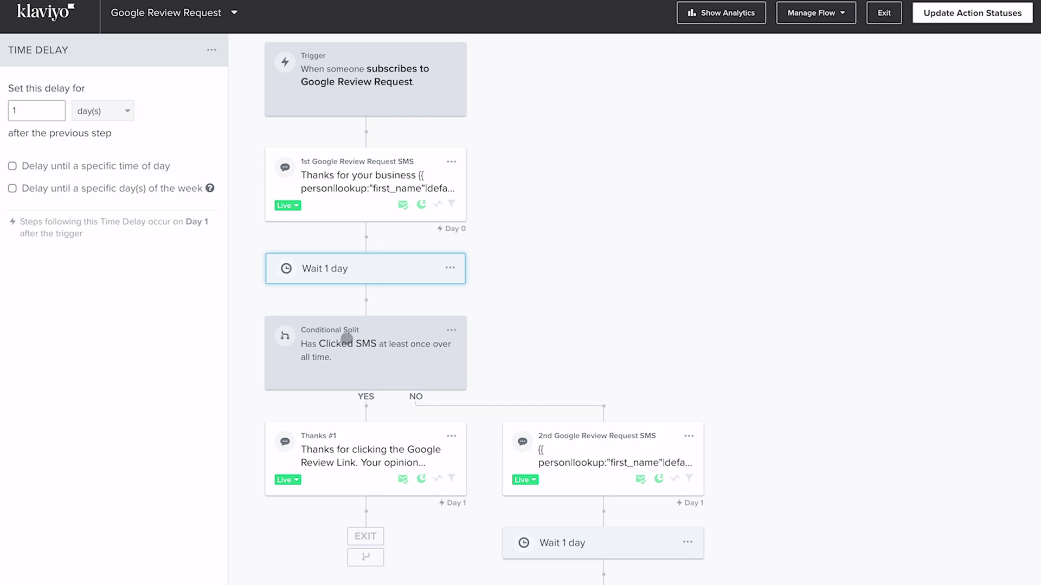
pyautogui.press('Escape')
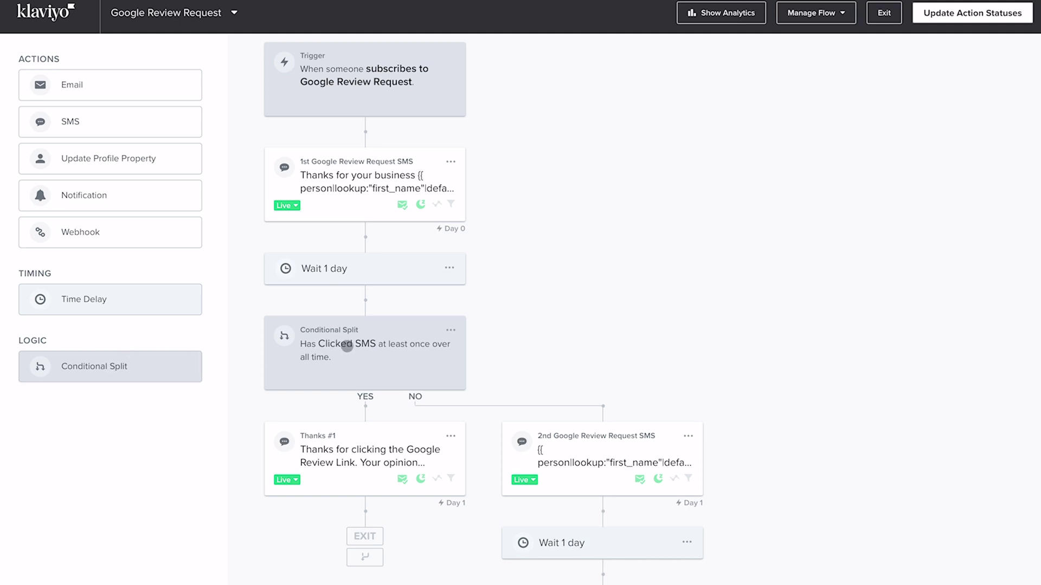
# Try to set the first conditional split's Clicked SMS condition to count at least once since starting this flow
pyautogui.click(377, 344)
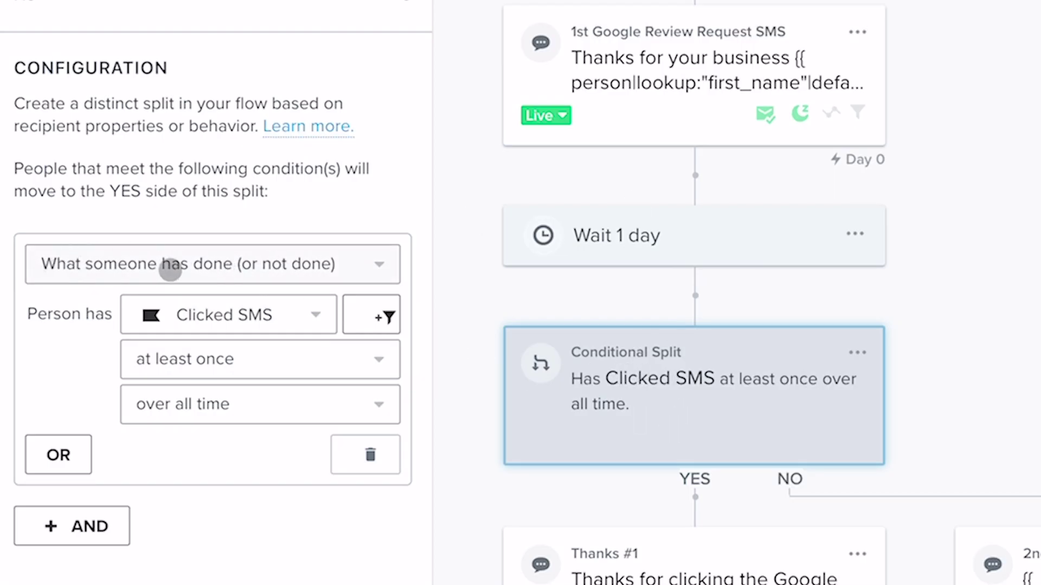
pyautogui.click(321, 269)
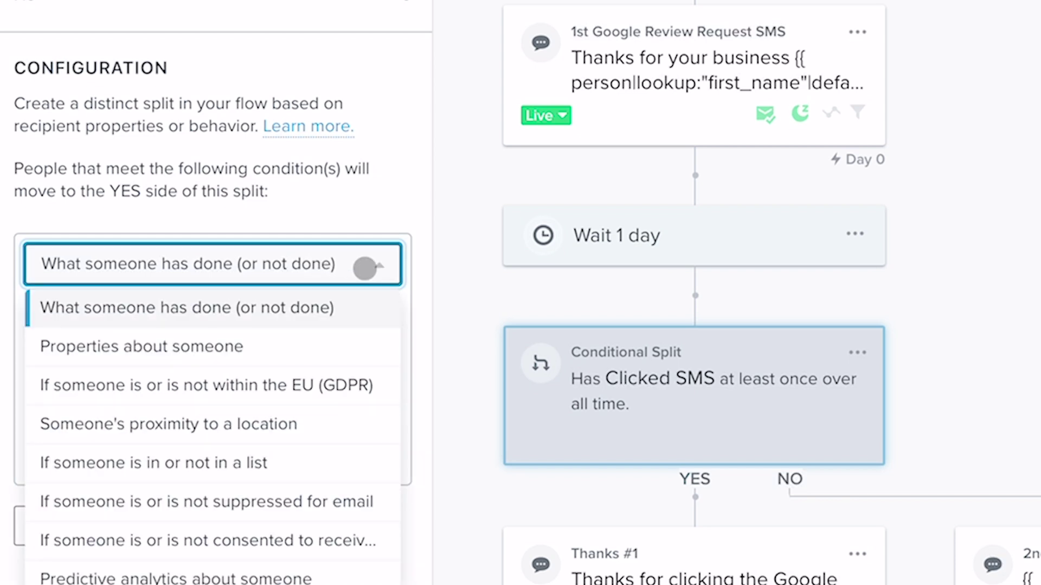
pyautogui.click(364, 268)
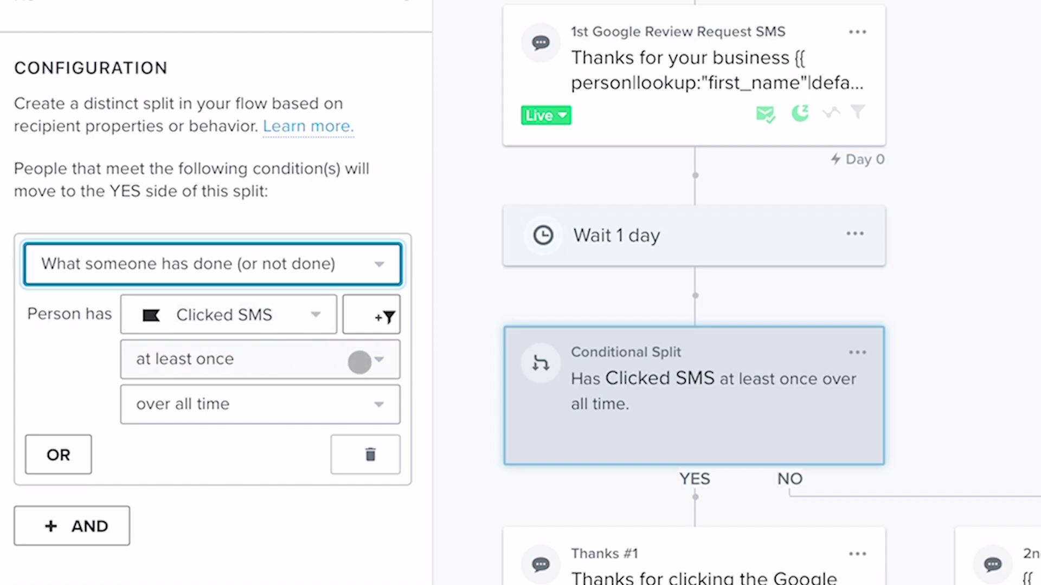
pyautogui.click(385, 406)
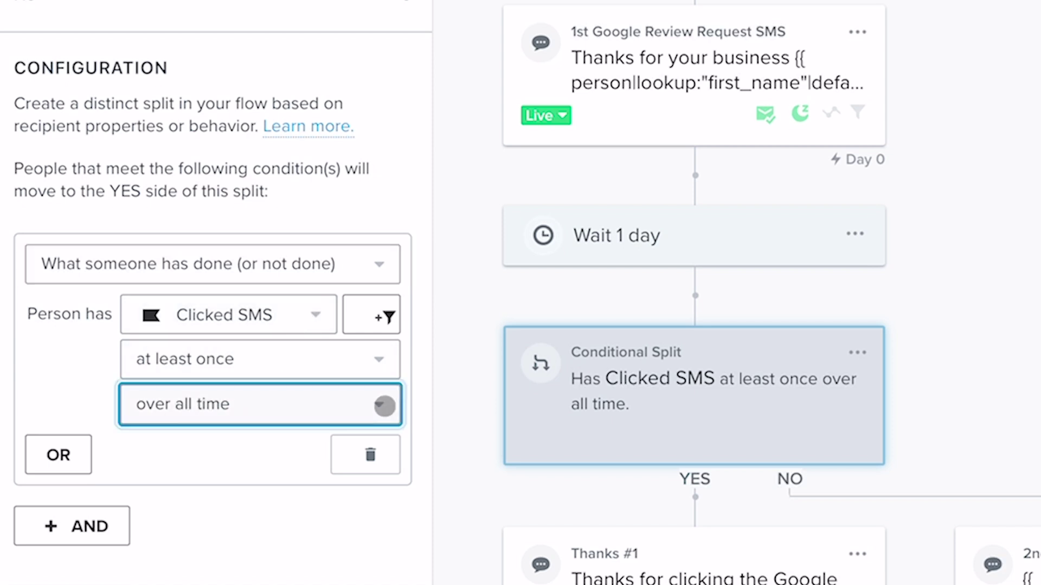
pyautogui.click(384, 406)
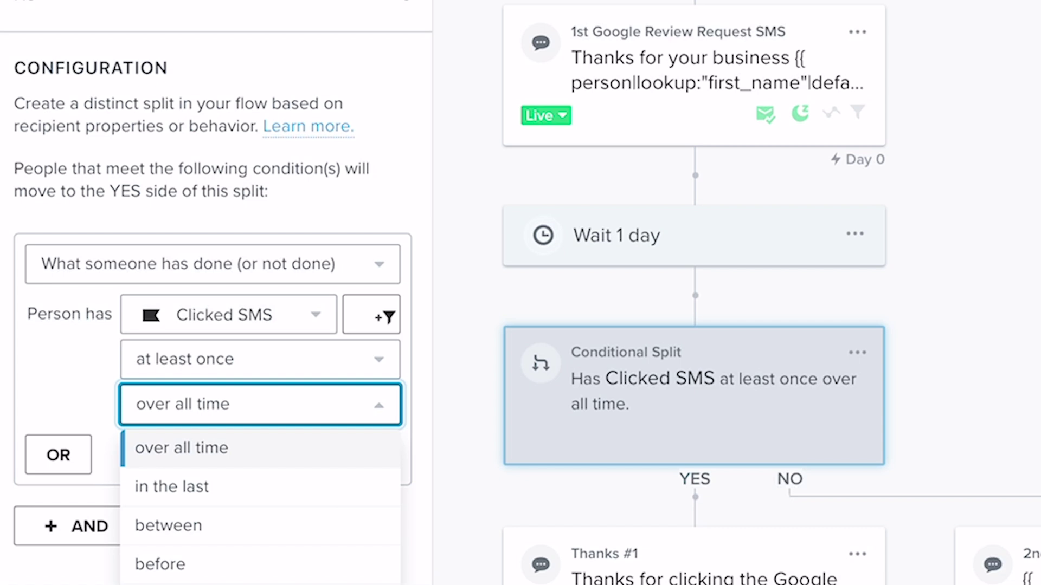
pyautogui.press('Down')
pyautogui.press('Down')
pyautogui.press('Down')
pyautogui.press('Down')
pyautogui.press('Down')
pyautogui.press('Return')
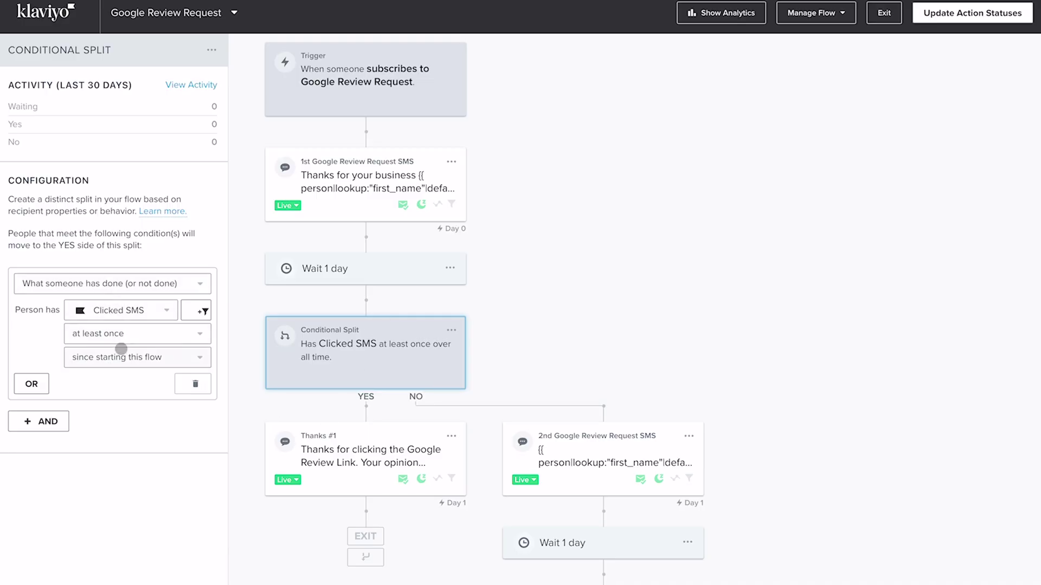
# Review the message content of the Thanks #1 SMS in its editor and save it without edits
pyautogui.click(358, 453)
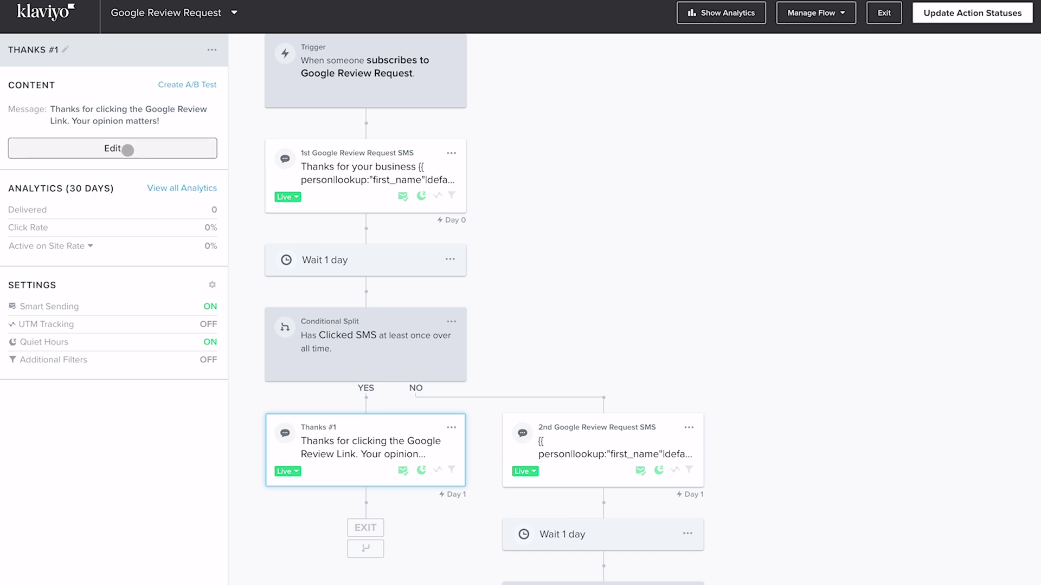
pyautogui.click(127, 150)
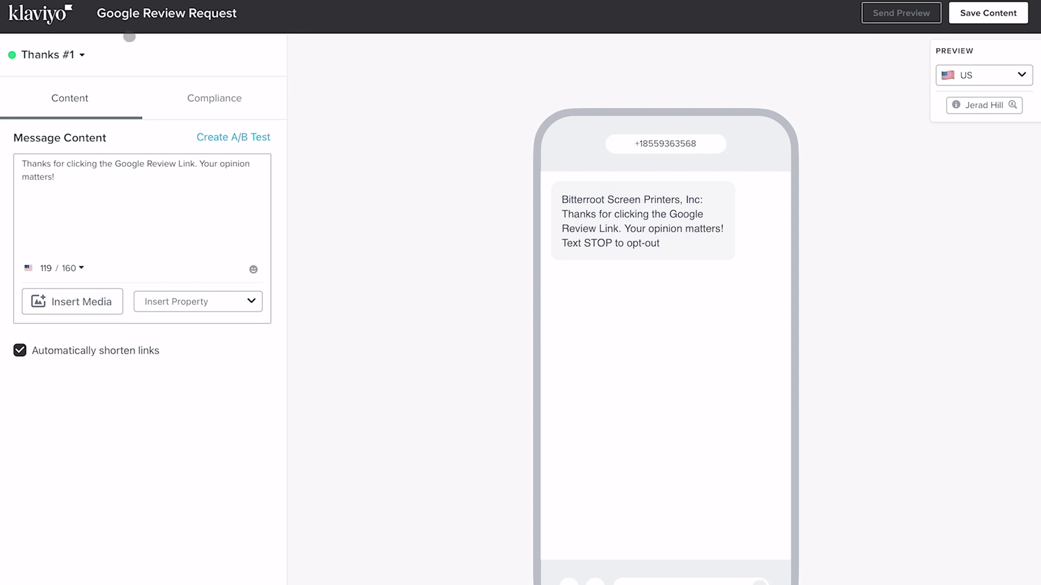
pyautogui.click(970, 18)
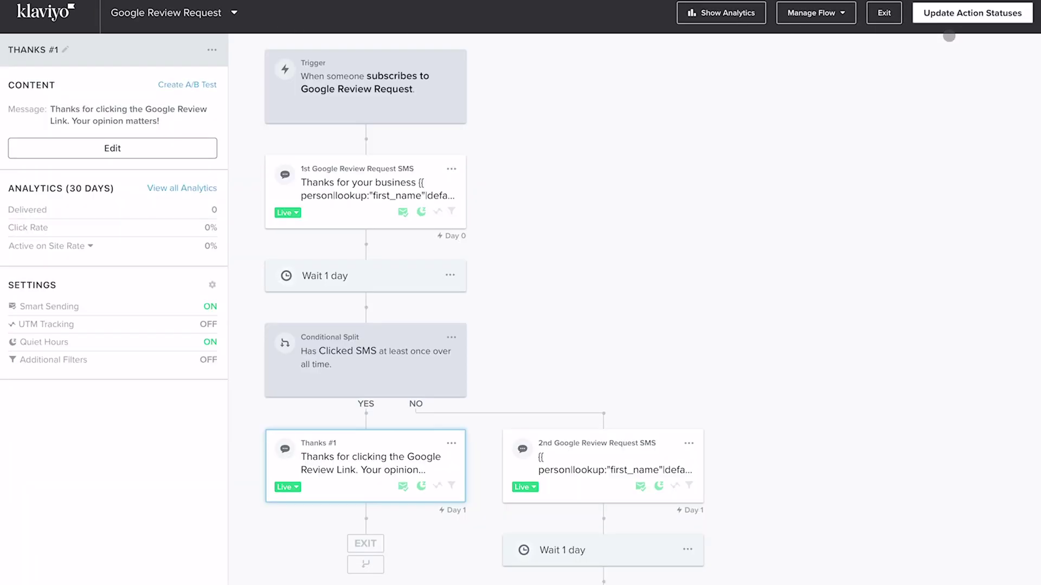
# Review the text and review link of the 2nd Google Review Request SMS in its editor and save it without edits
pyautogui.scroll(-2, 822, 397)
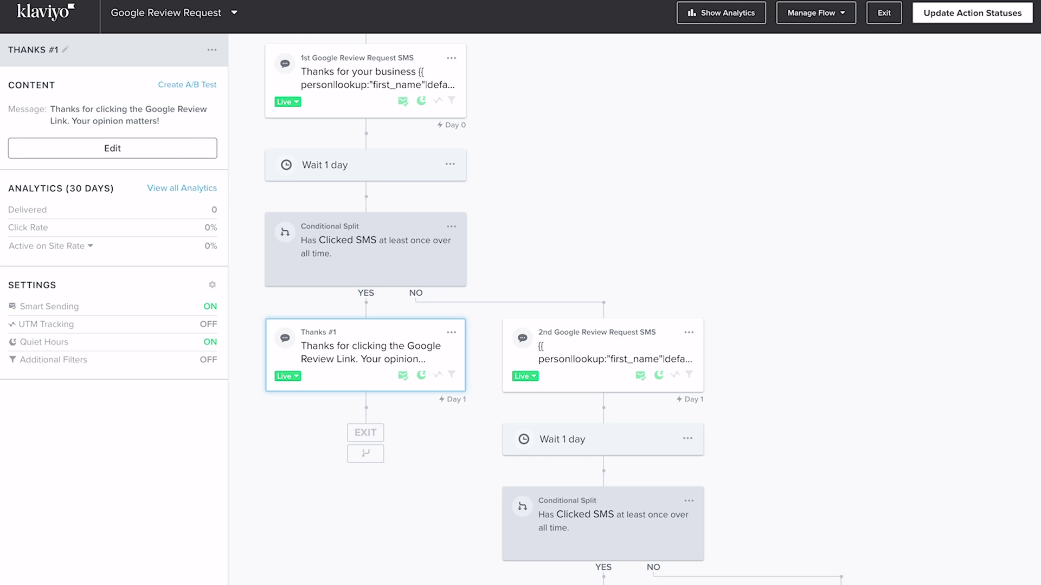
pyautogui.scroll(-1, 758, 388)
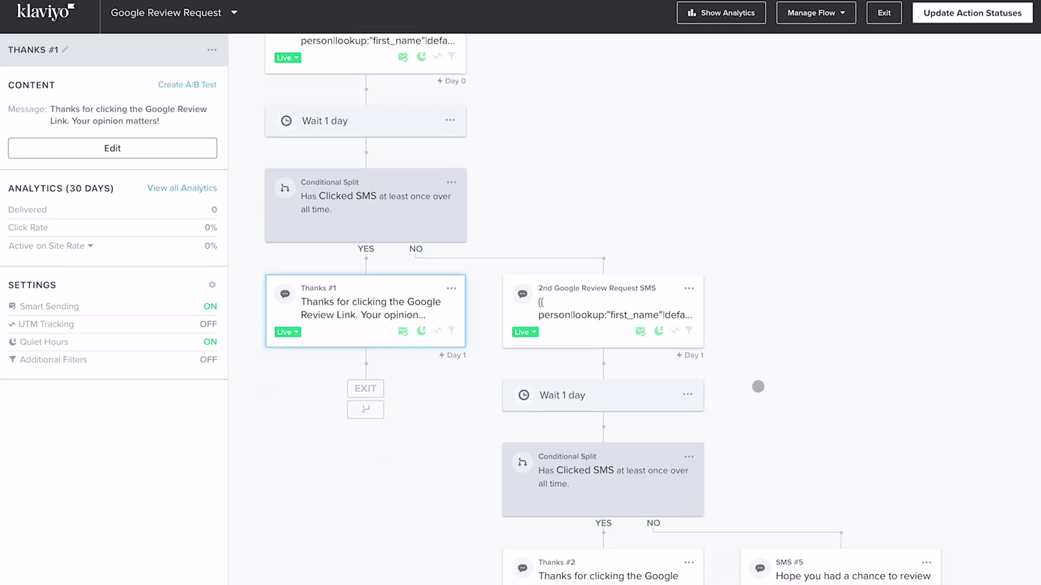
pyautogui.click(598, 301)
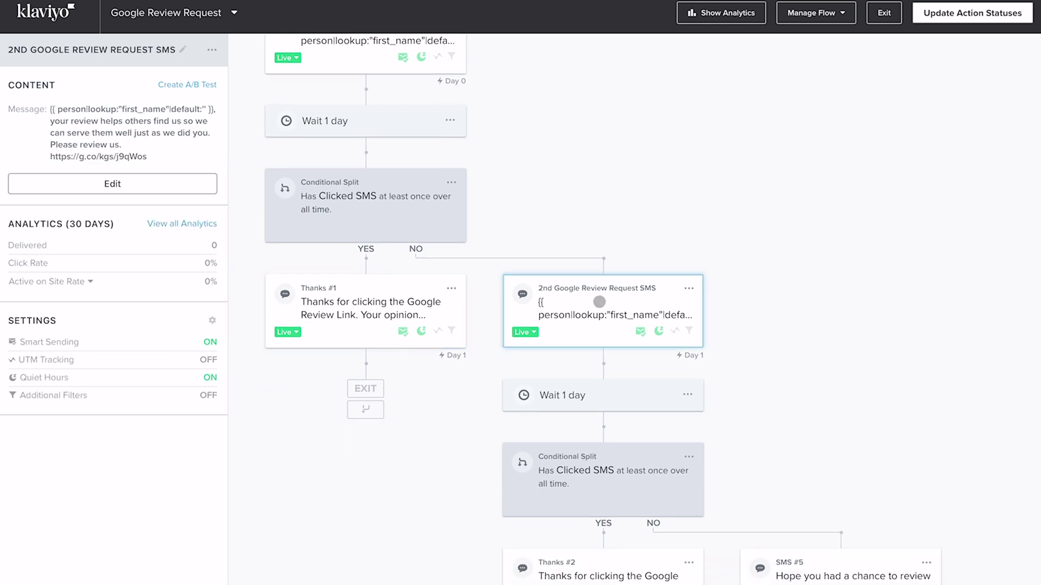
pyautogui.click(154, 187)
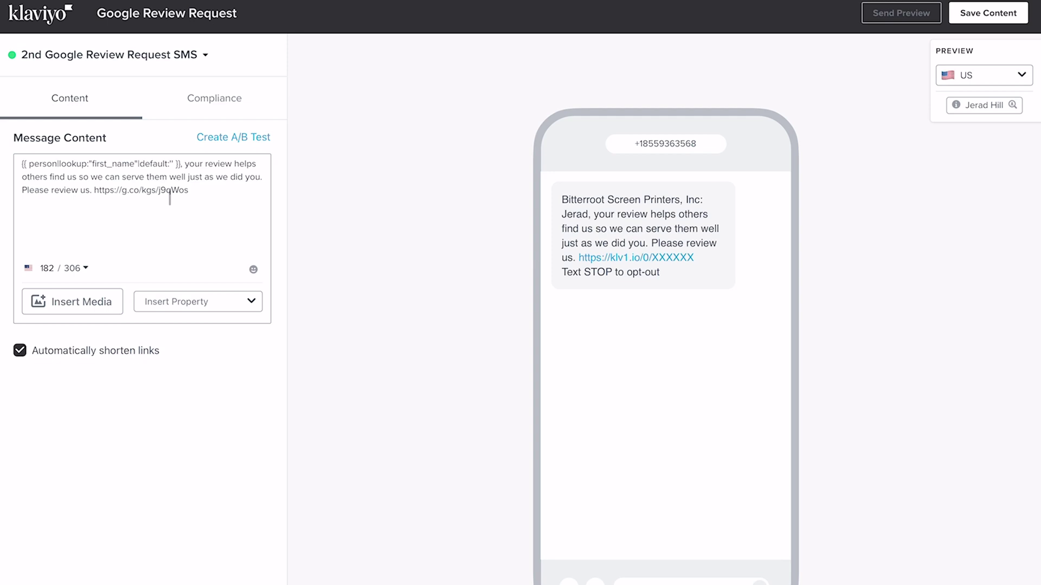
pyautogui.click(999, 16)
# Set the timeframe of the second conditional split's Clicked SMS condition to since starting this flow and save it
pyautogui.scroll(-3, 908, 375)
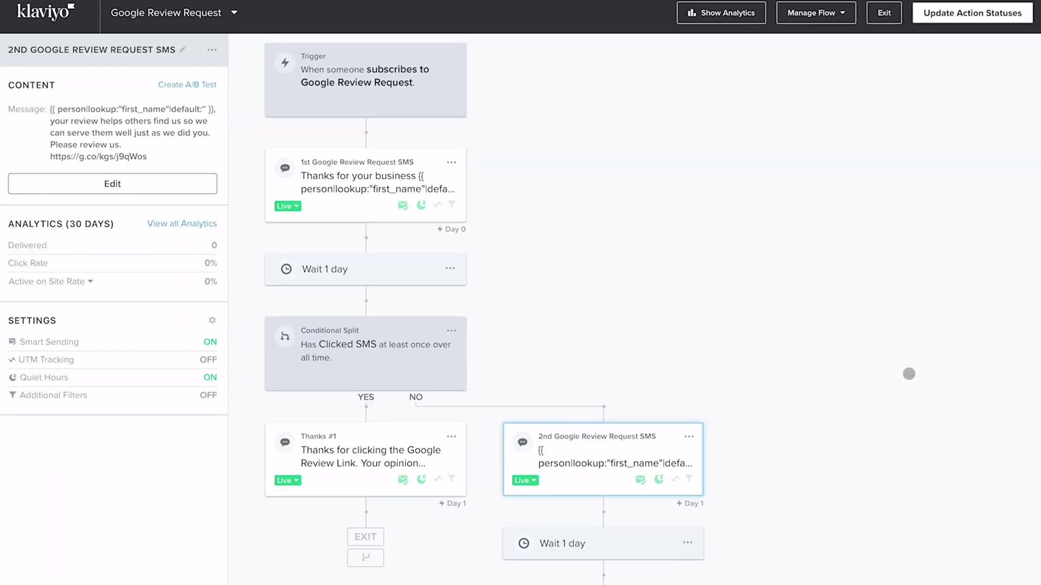
pyautogui.scroll(-3, 908, 375)
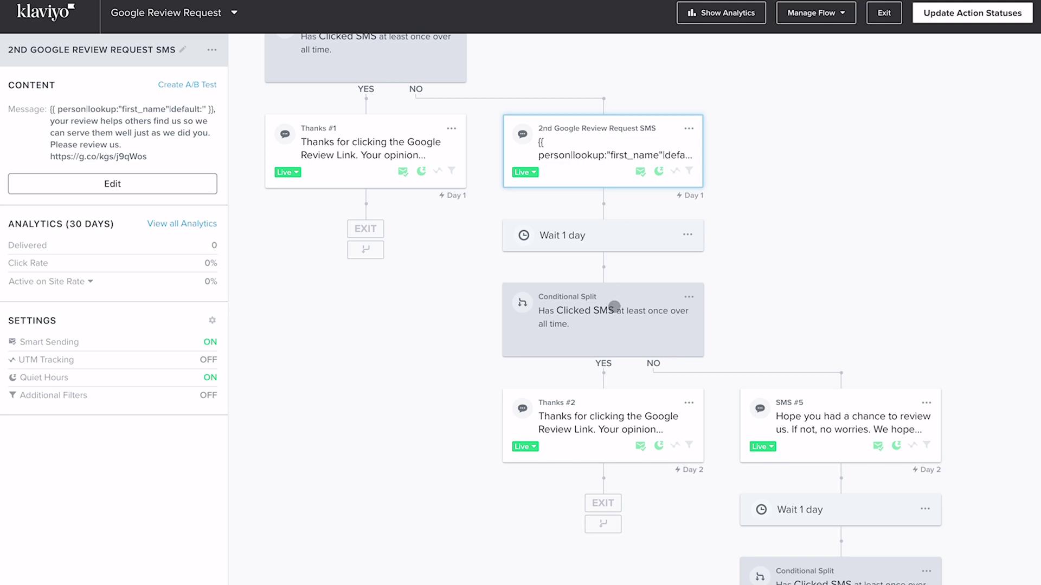
pyautogui.click(615, 317)
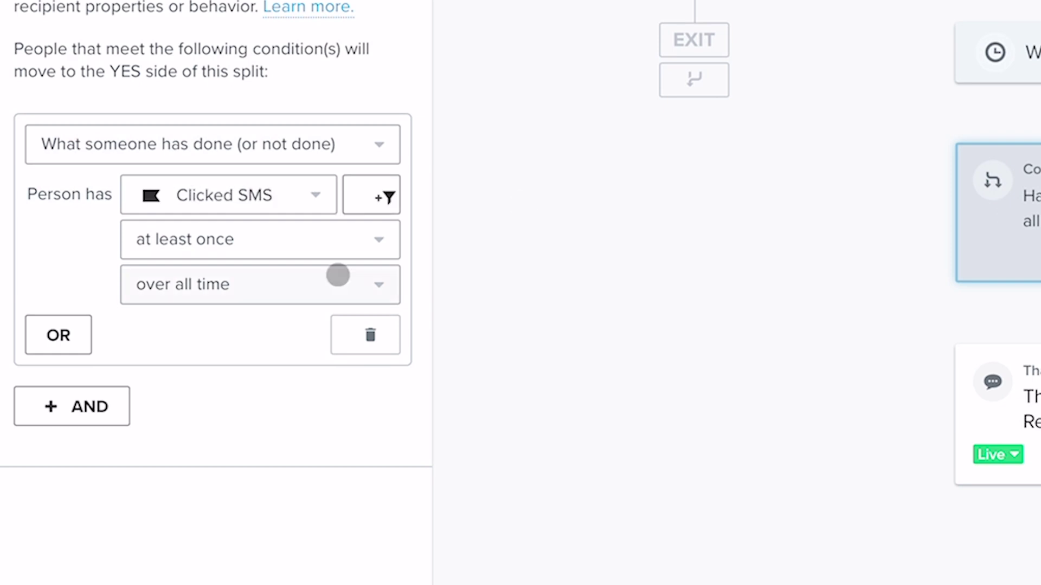
pyautogui.click(262, 292)
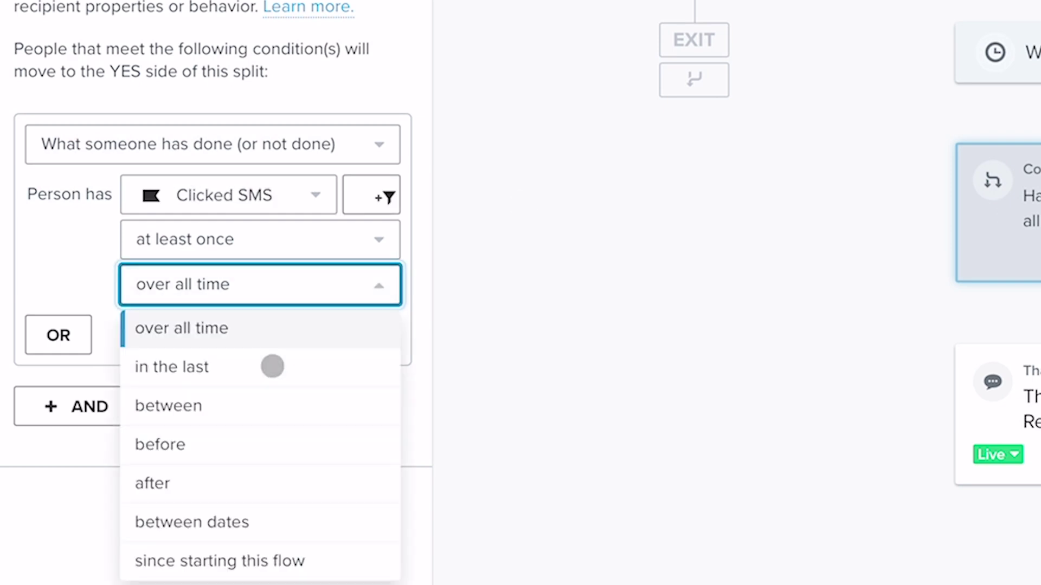
pyautogui.click(266, 564)
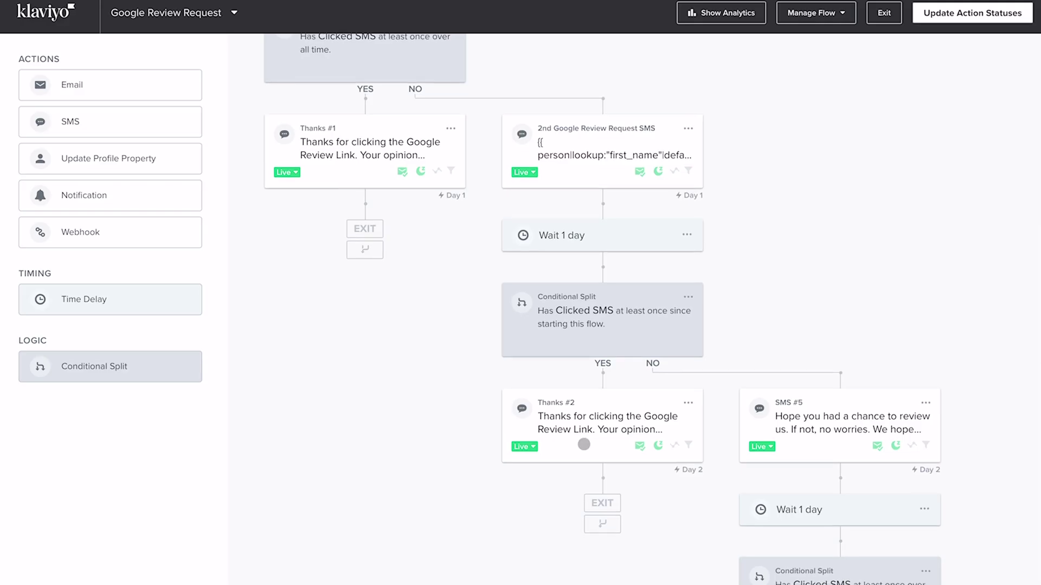
# Check the message text of the Thanks #2 SMS and of SMS #5 on the second split's branches
pyautogui.click(609, 425)
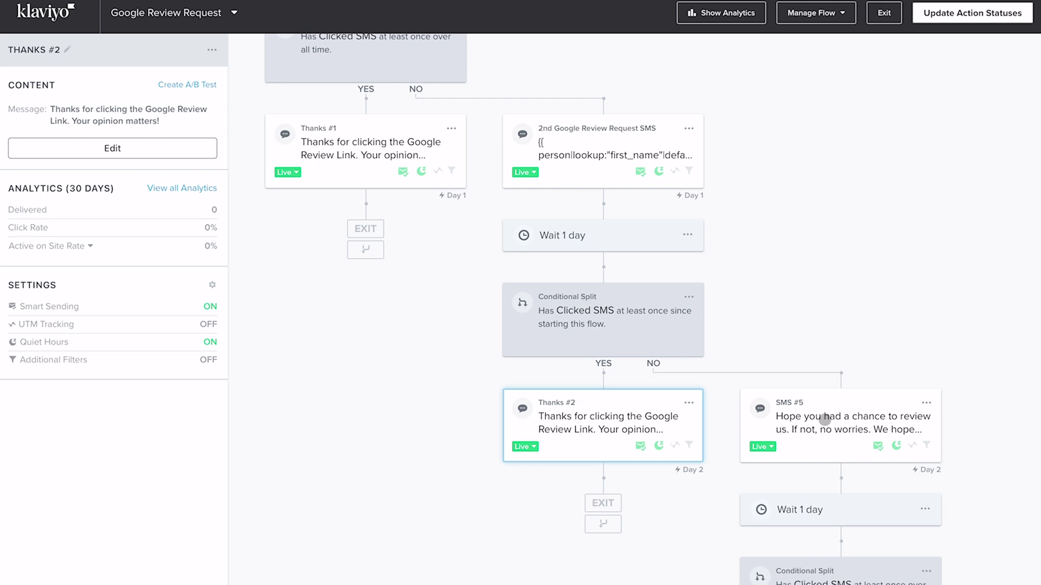
pyautogui.press('Escape')
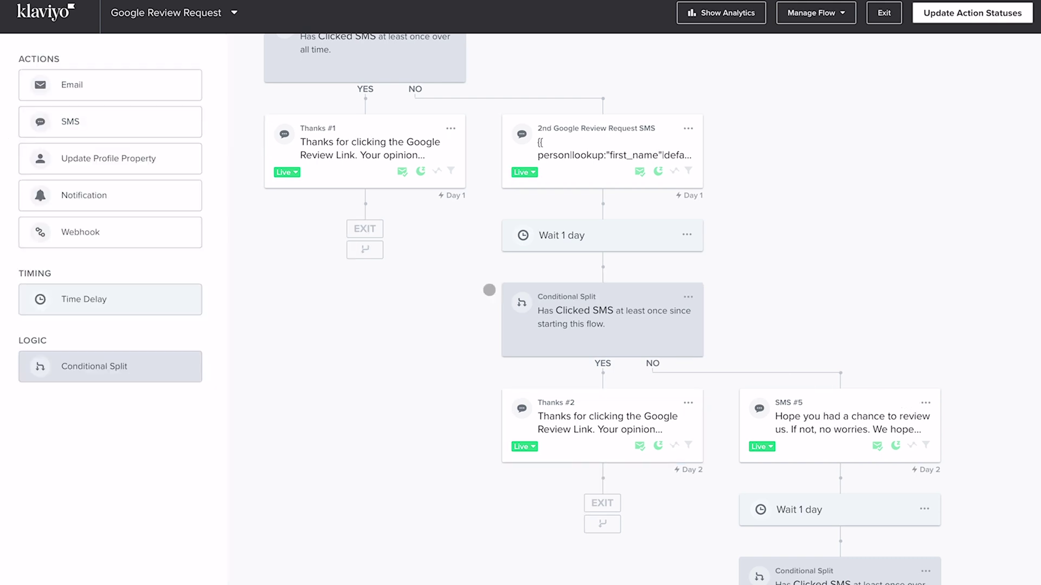
pyautogui.click(847, 423)
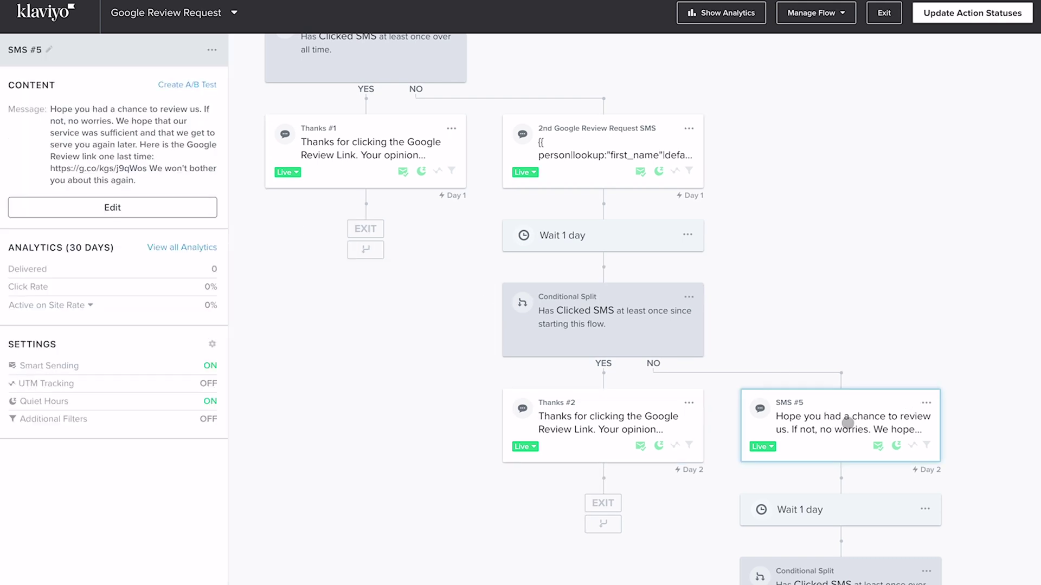
# Review the message text and review link of SMS #5 in its editor and save it without edits
pyautogui.click(135, 204)
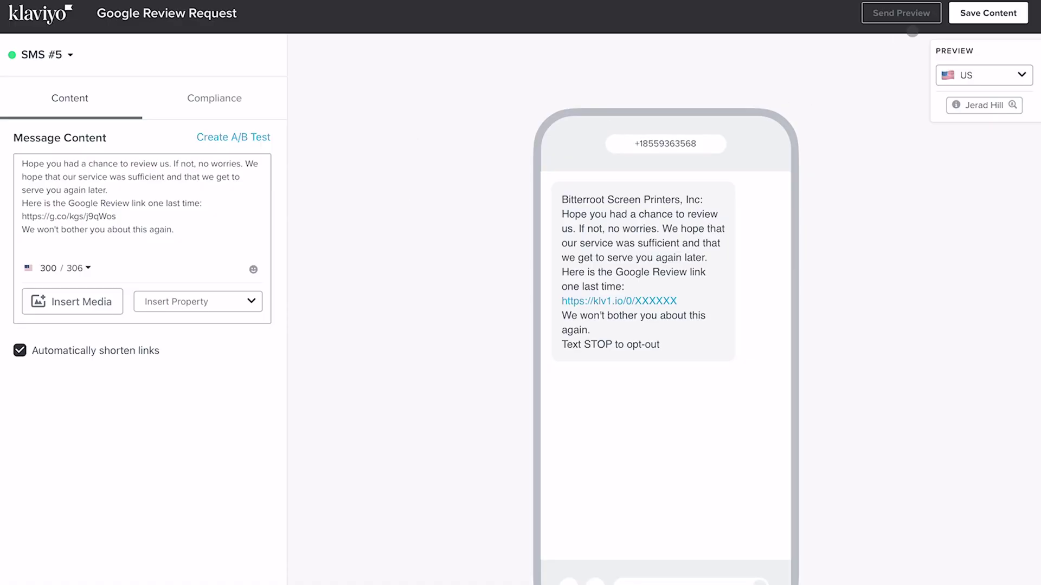
pyautogui.click(987, 12)
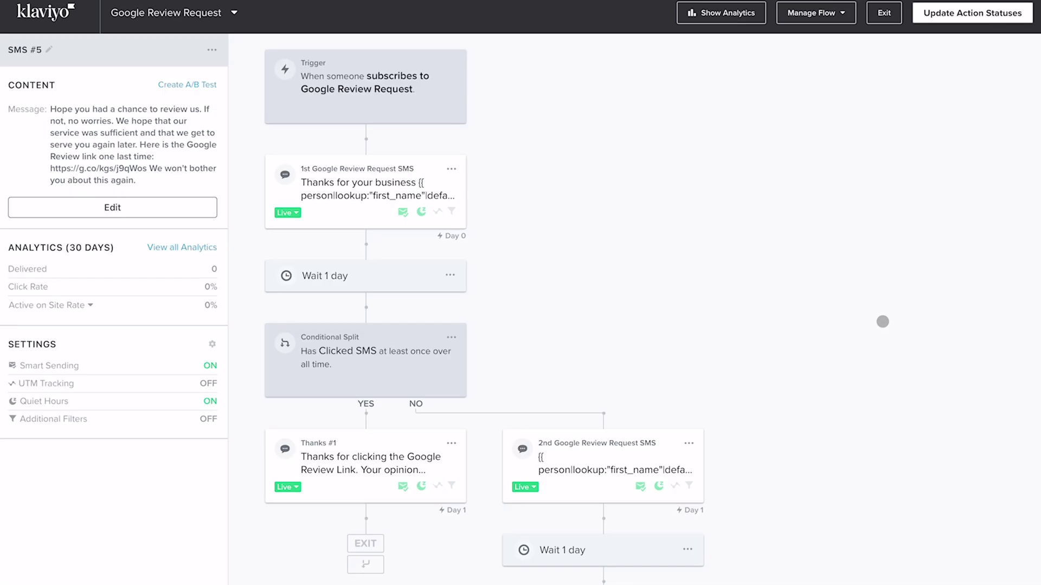
# Examine the one-day wait and conditional split after SMS #5, including its Thanks #3 and exit branches, and return to the flow's beginning
pyautogui.moveTo(782, 263); pyautogui.dragTo(685, 117)
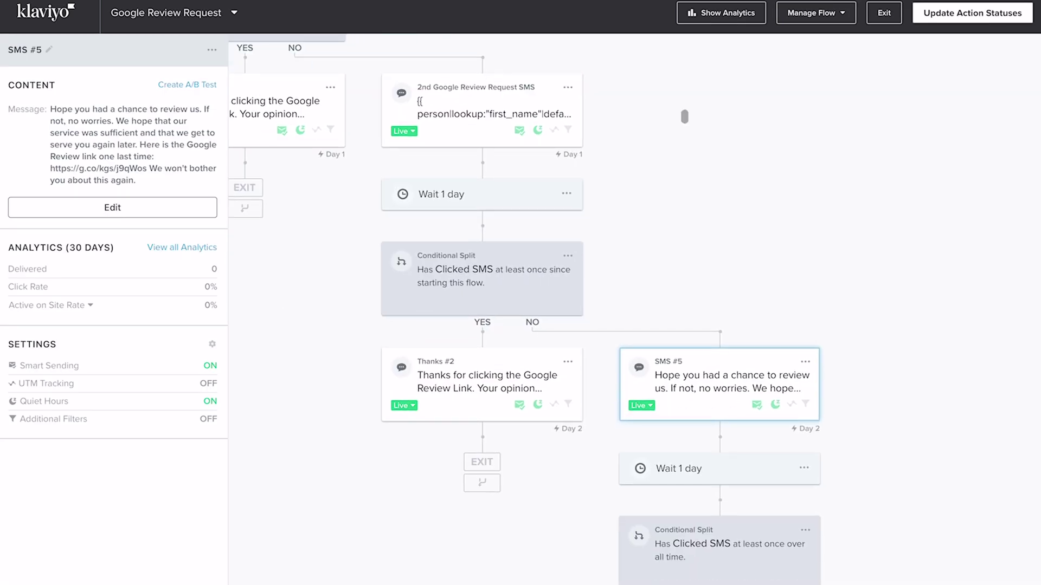
pyautogui.moveTo(909, 344); pyautogui.dragTo(811, 258)
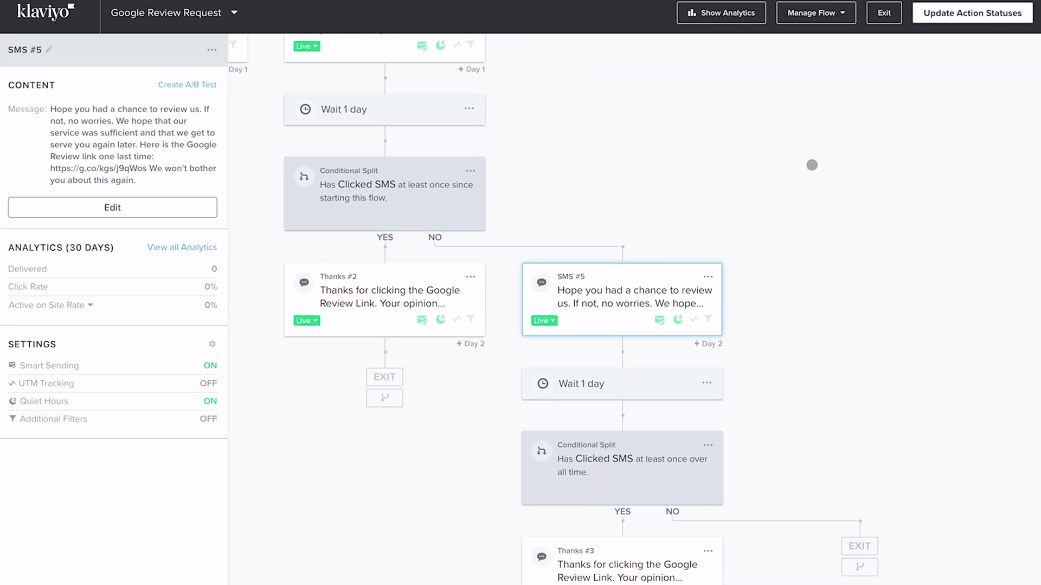
pyautogui.moveTo(851, 349); pyautogui.dragTo(825, 315)
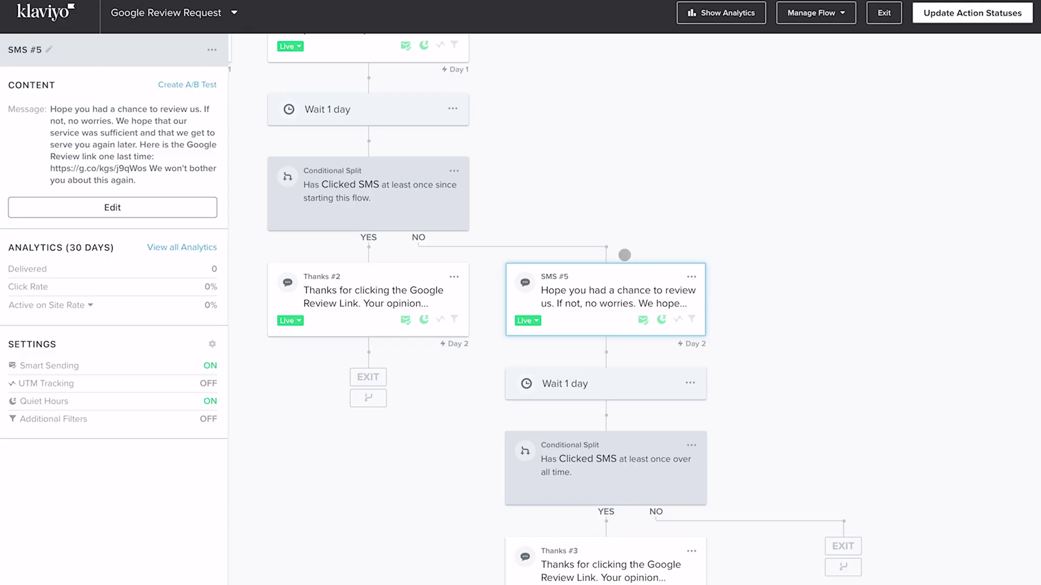
pyautogui.scroll(5, 622, 253)
pyautogui.hscroll(-4, 623, 253)
pyautogui.scroll(3, 872, 324)
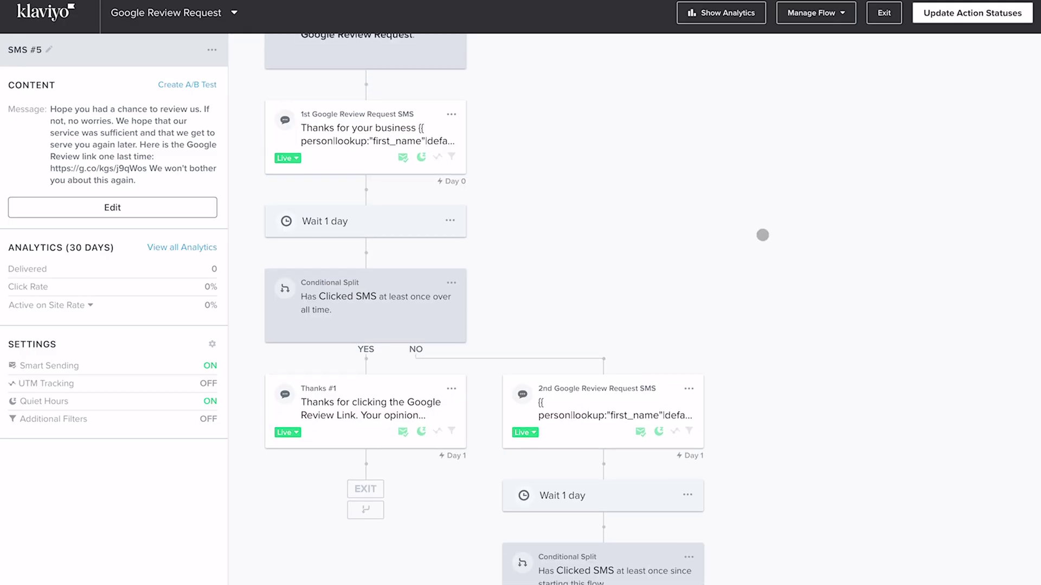